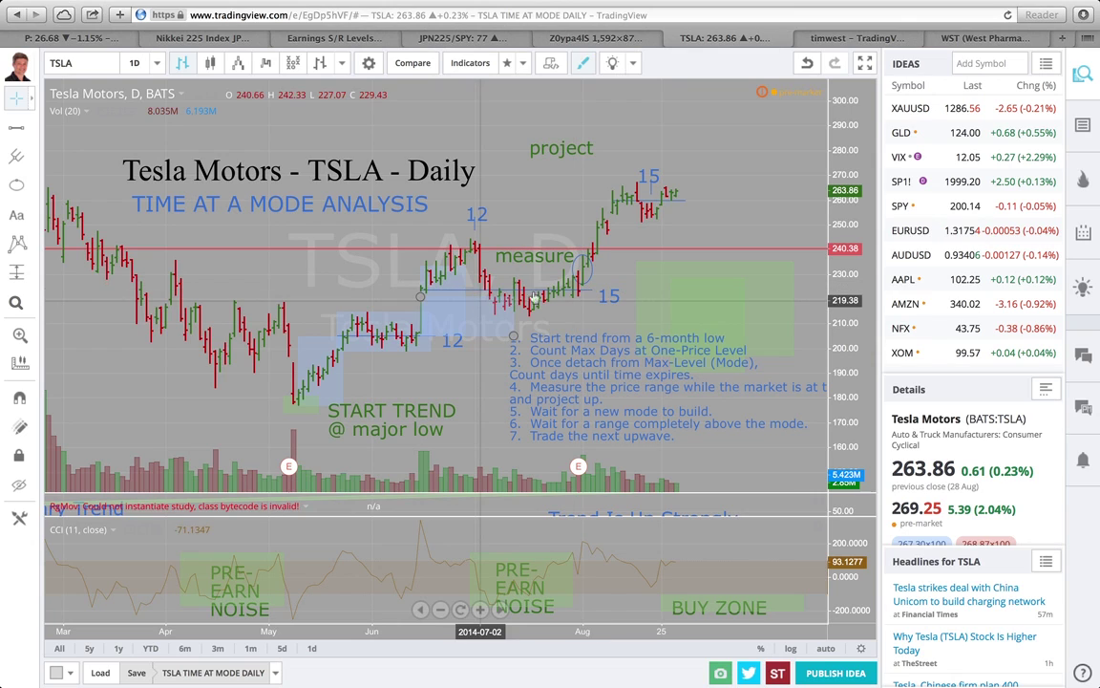
# Undo the accidental rightward shift of the short line beside the latest bars
pyautogui.click(613, 298)
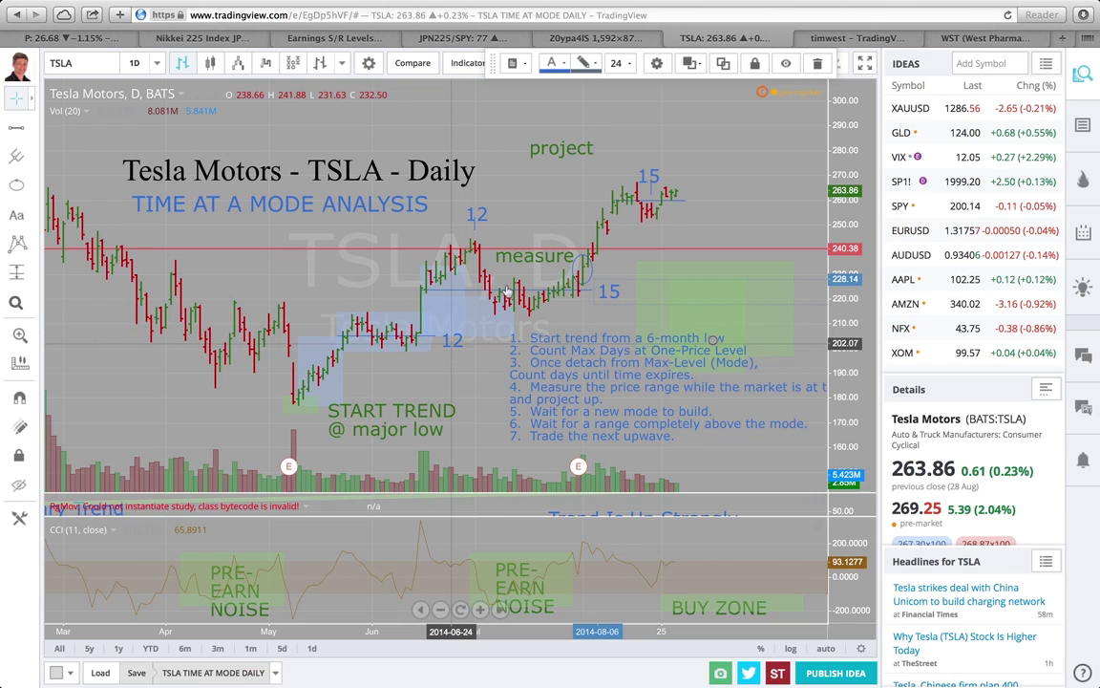
pyautogui.click(632, 202)
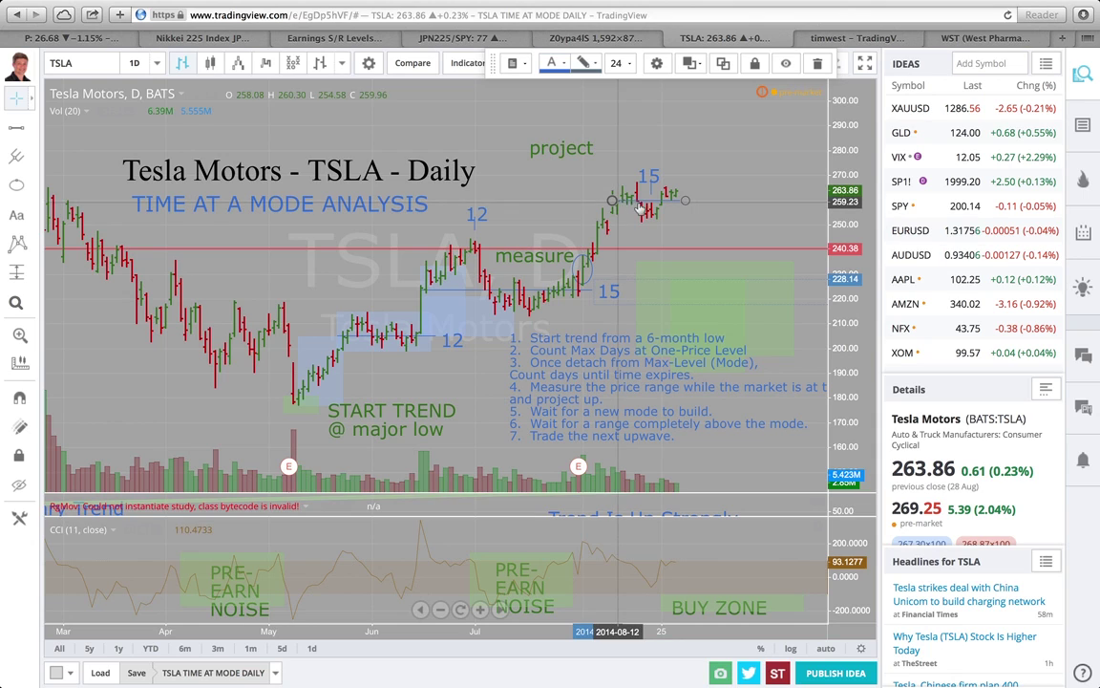
pyautogui.moveTo(618, 201); pyautogui.dragTo(650, 206)
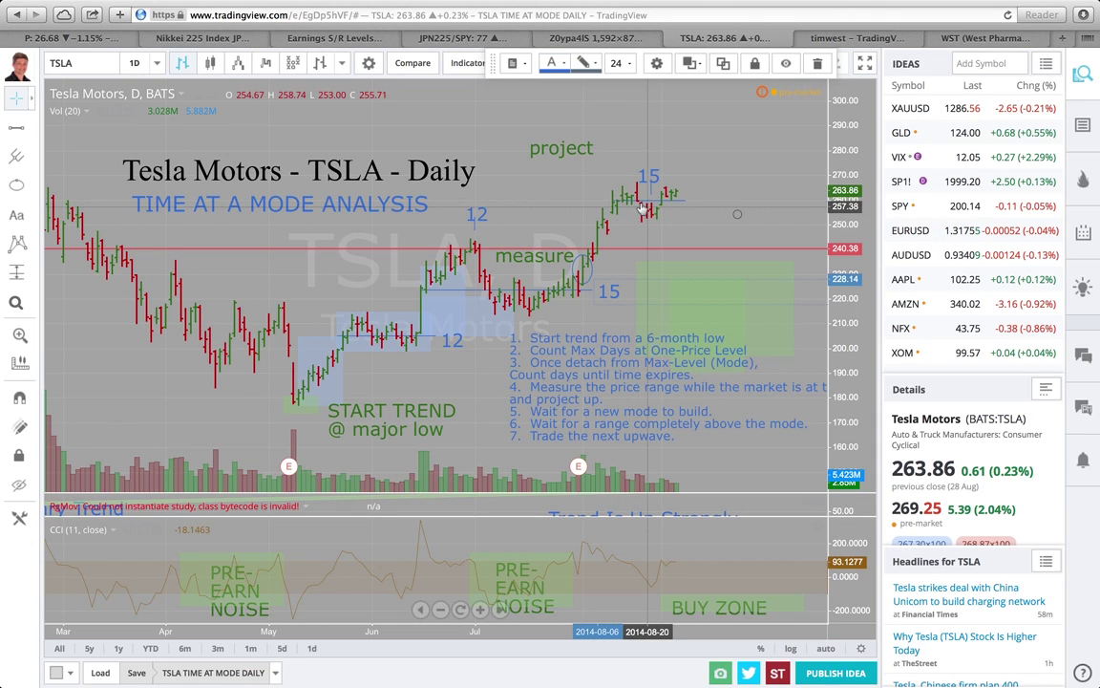
pyautogui.hotkey('ctrl', 'z')
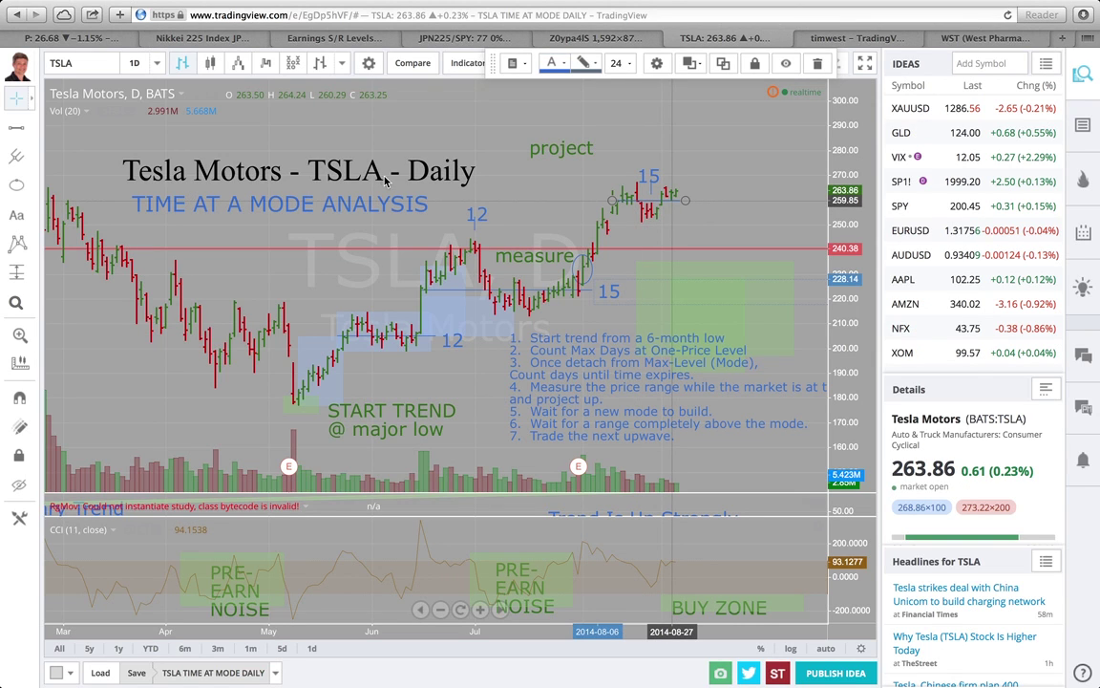
# Add a '9' text label just right of the latest bars, beside the 15 count
pyautogui.click(17, 218)
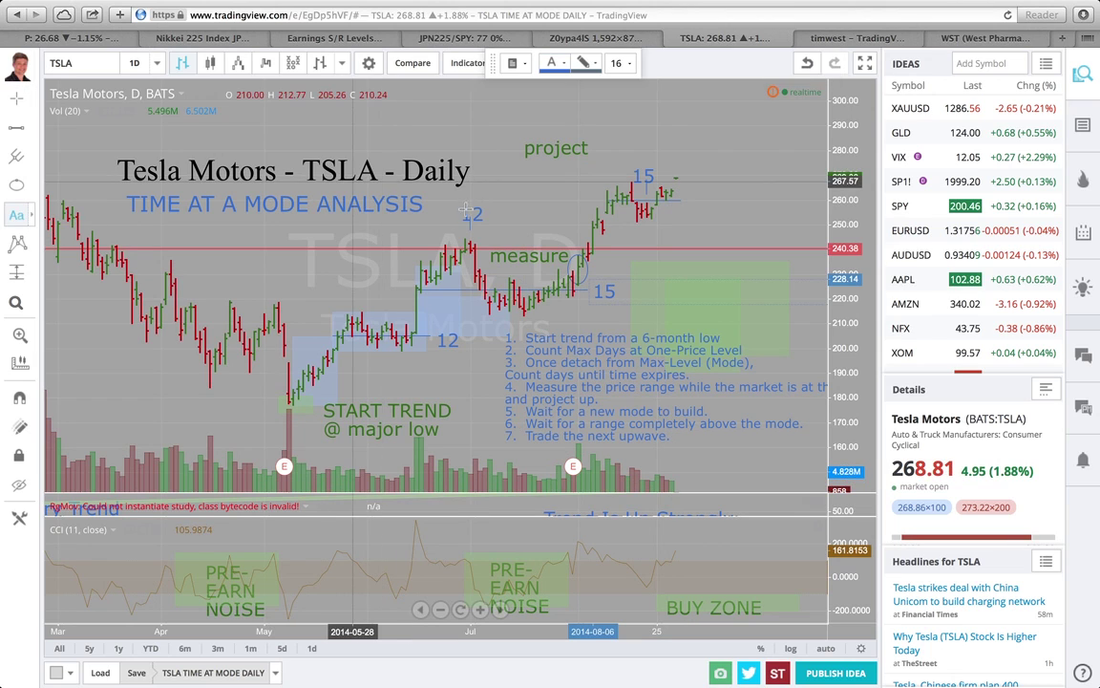
pyautogui.click(693, 195)
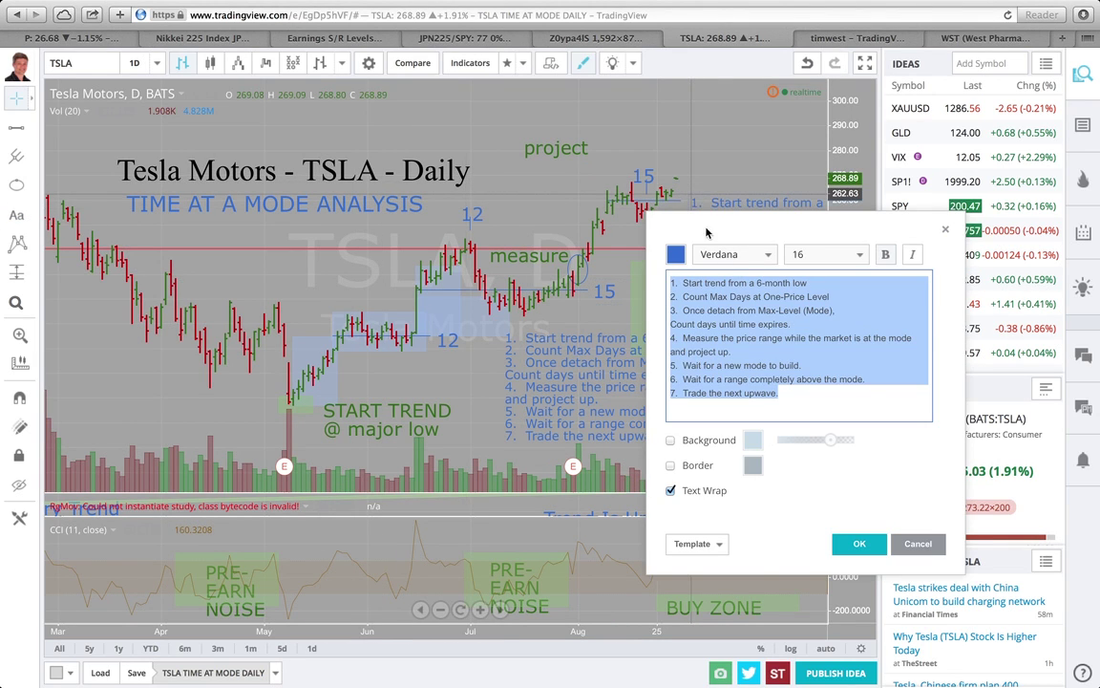
pyautogui.write('9')
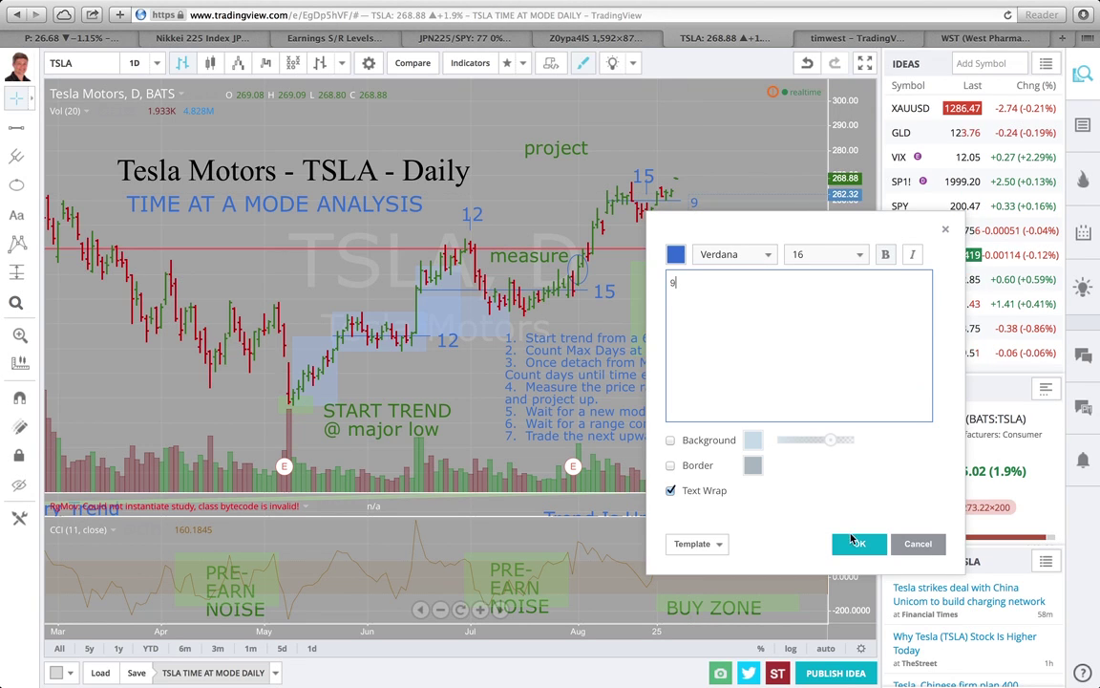
pyautogui.click(855, 543)
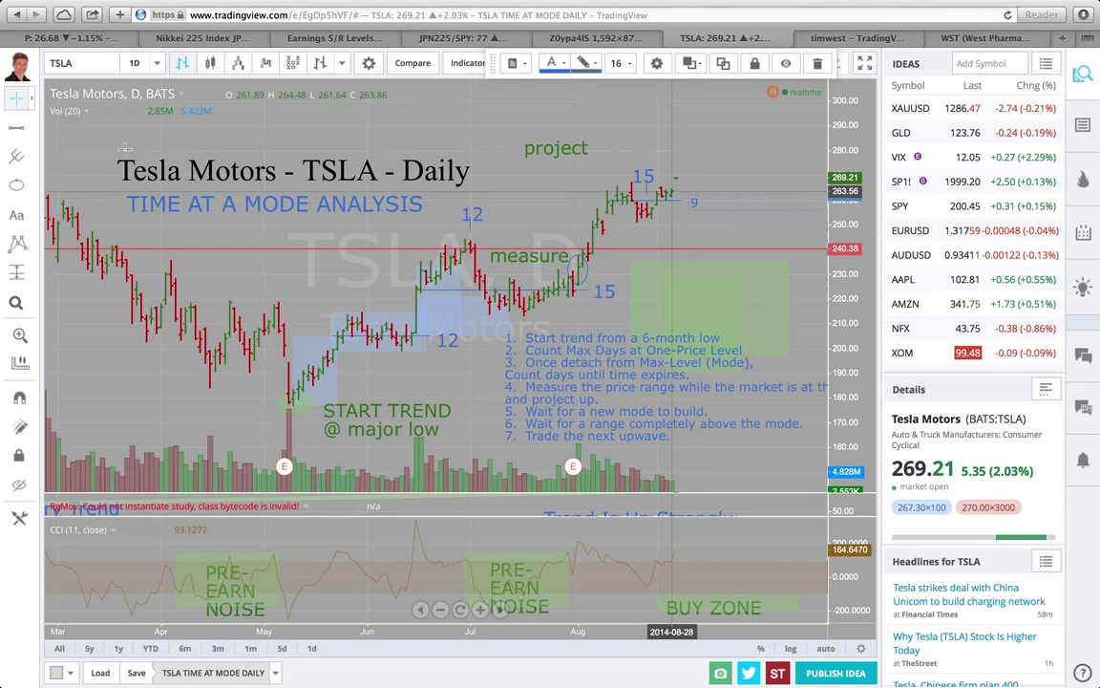
# Draw a small ellipse around the latest bars next to the 9 label, then deselect it
pyautogui.click(17, 187)
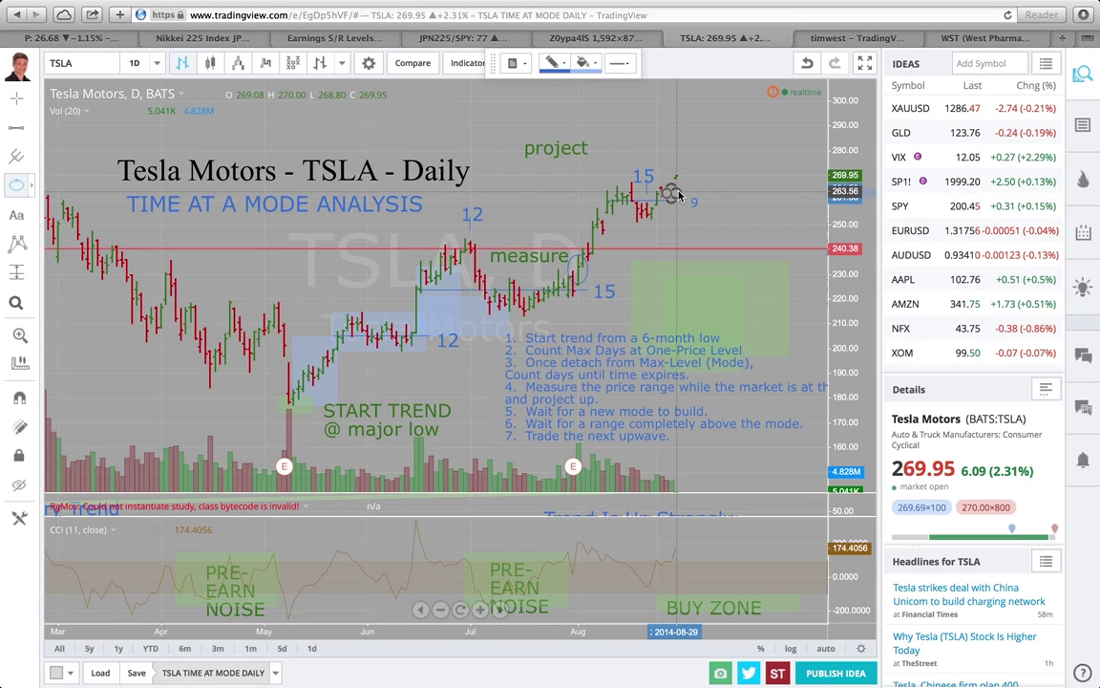
pyautogui.click(677, 195)
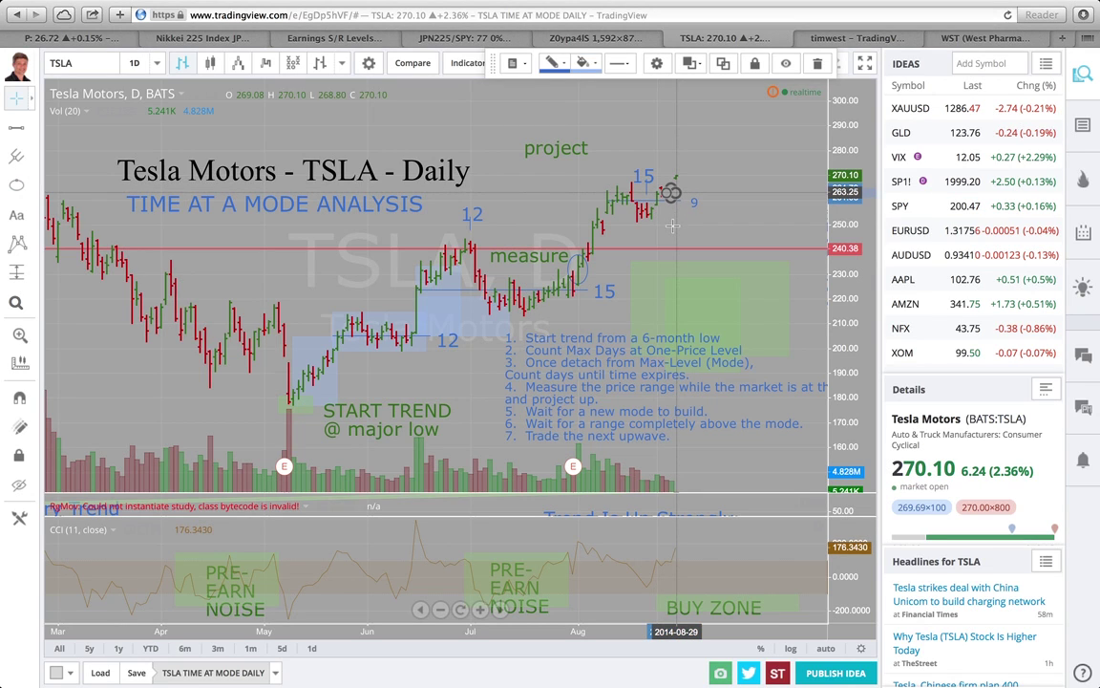
pyautogui.click(672, 225)
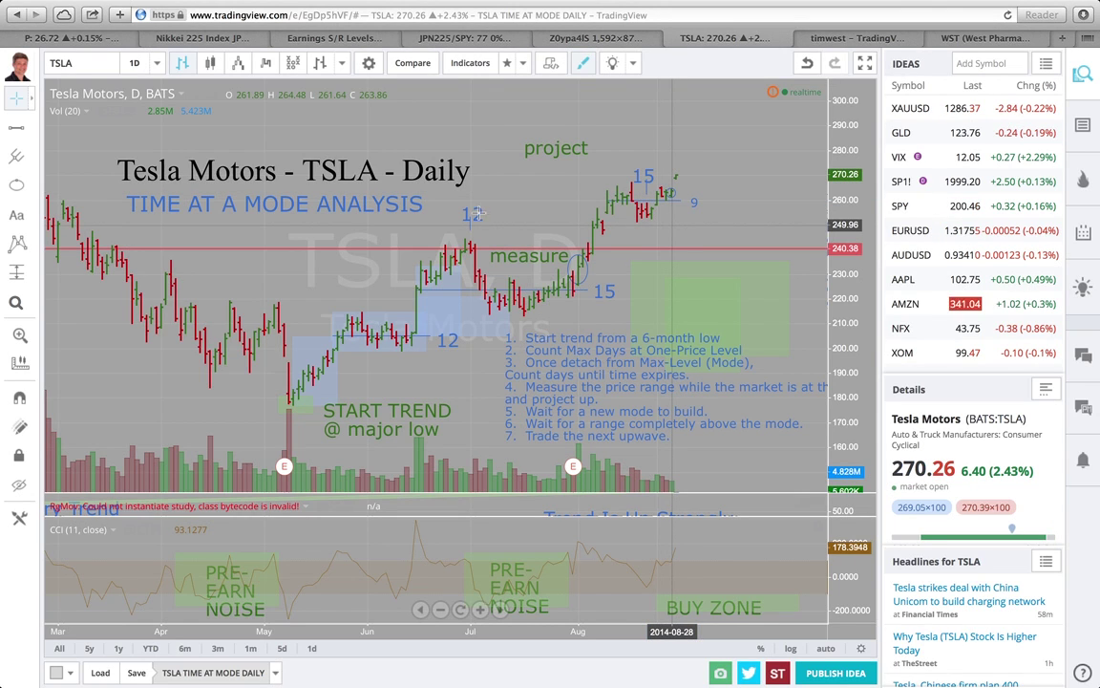
# Draw a rectangle from the early-August low to the mid-August high
pyautogui.click(30, 190)
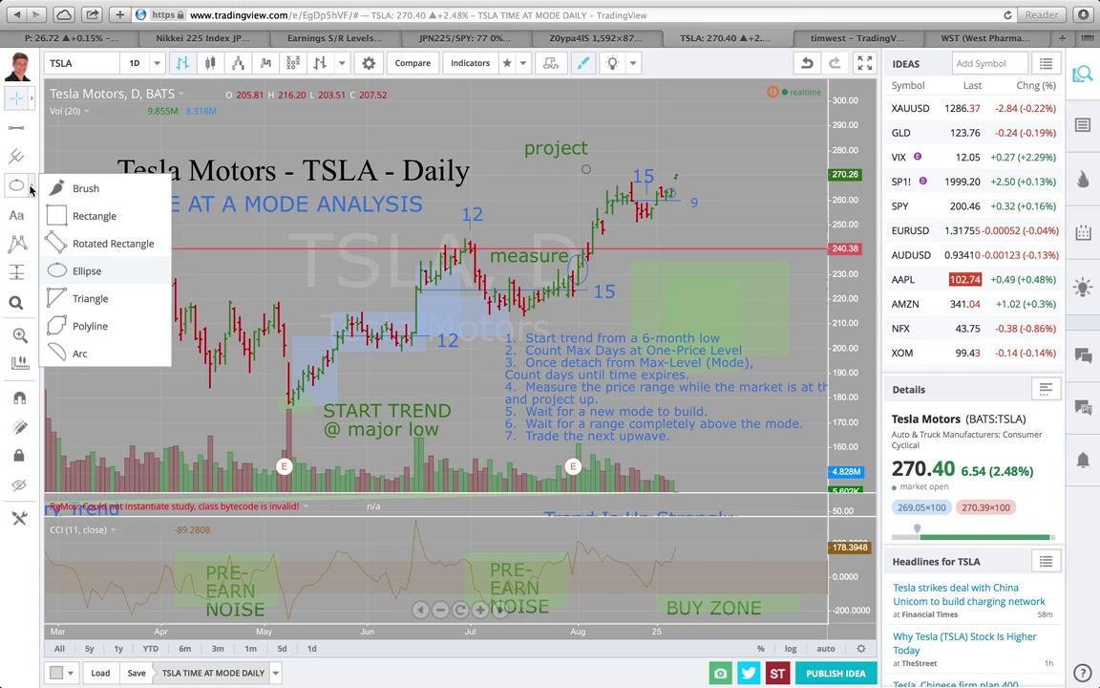
pyautogui.click(60, 218)
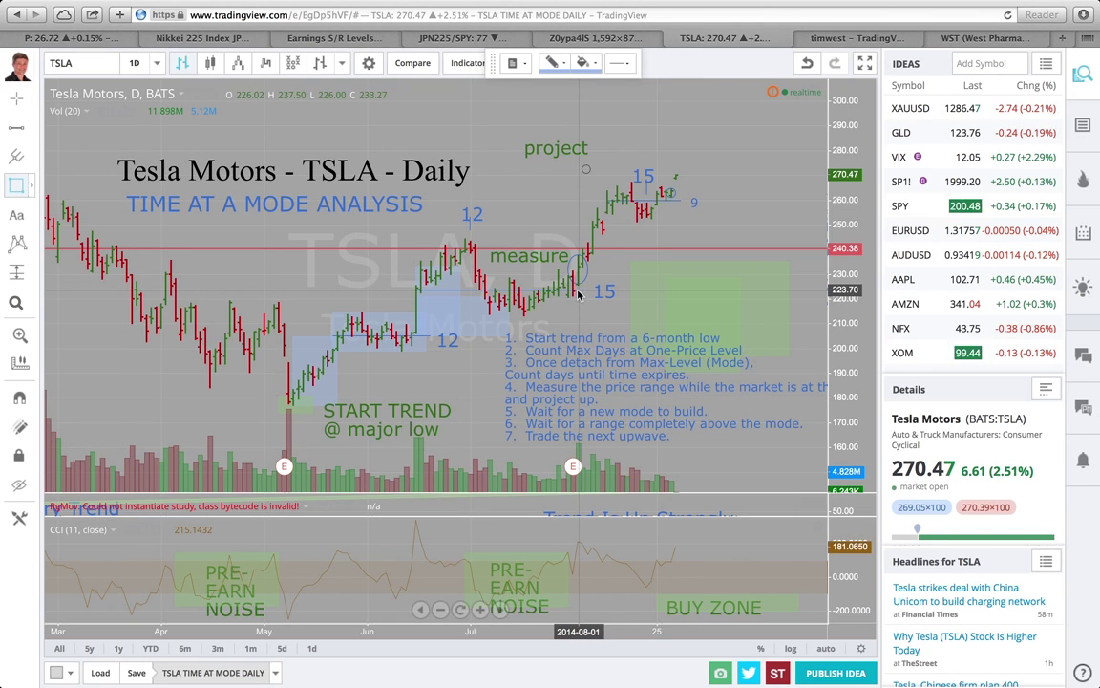
pyautogui.click(578, 291)
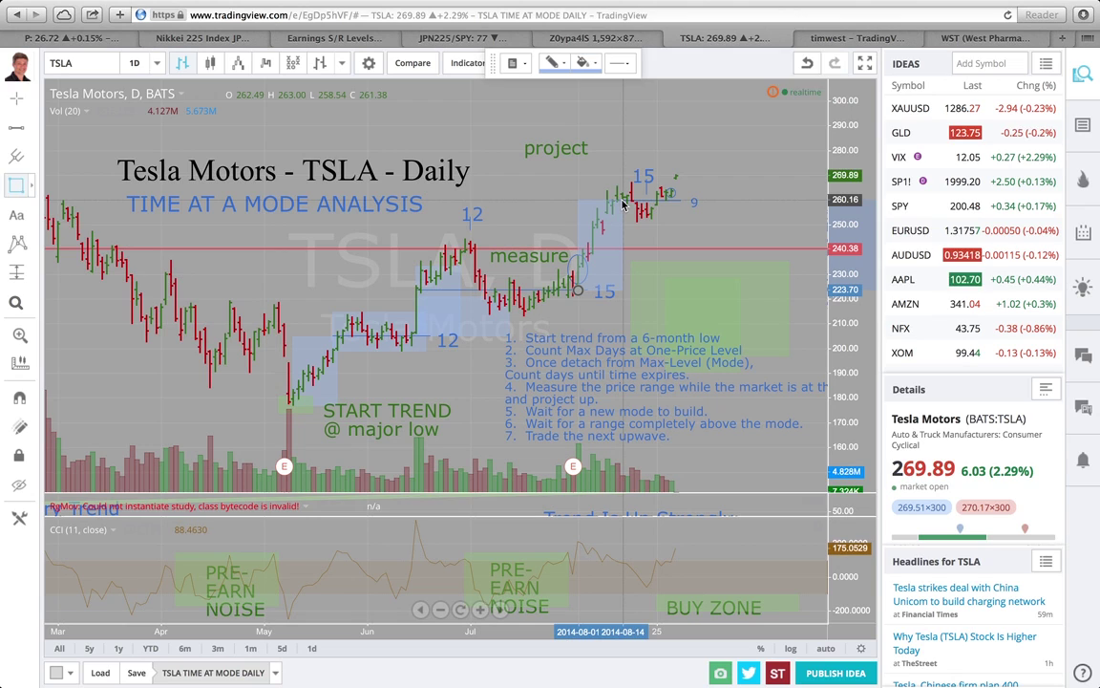
pyautogui.click(622, 203)
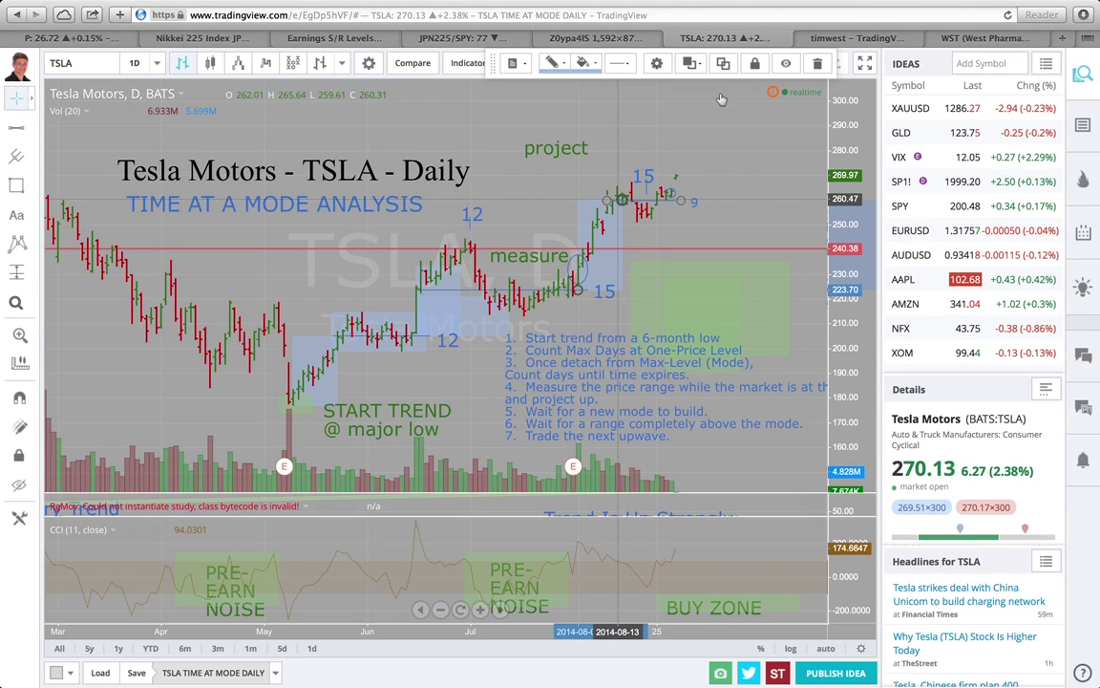
# Clone the blue range box and move the copy up and right, toward about 297
pyautogui.click(614, 199)
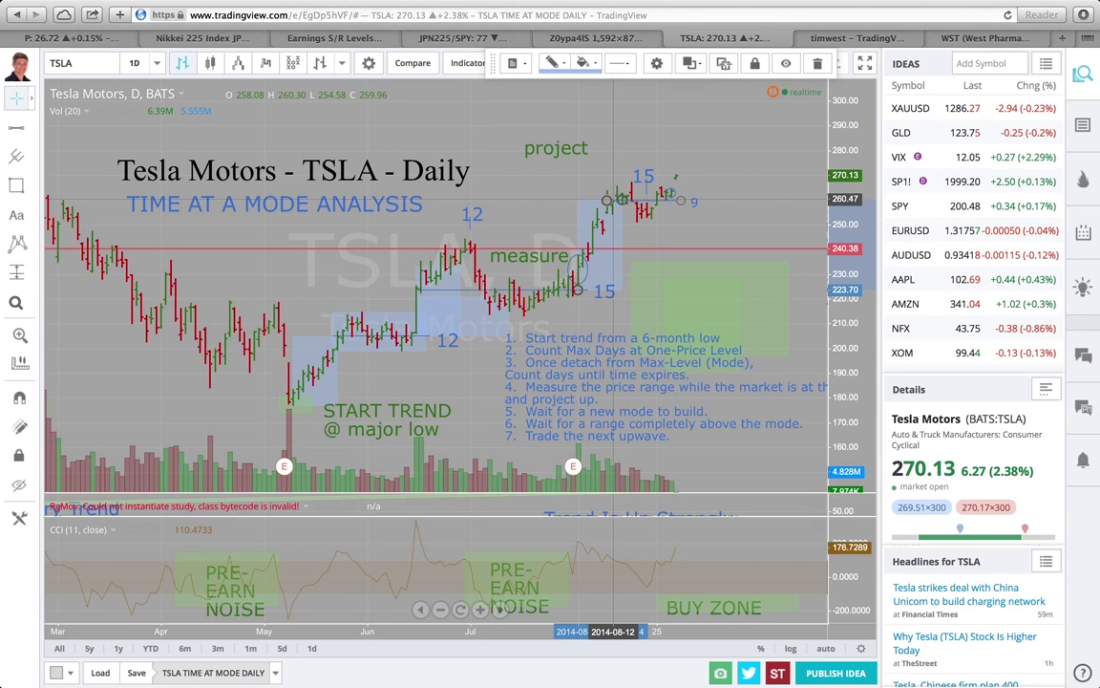
pyautogui.click(725, 65)
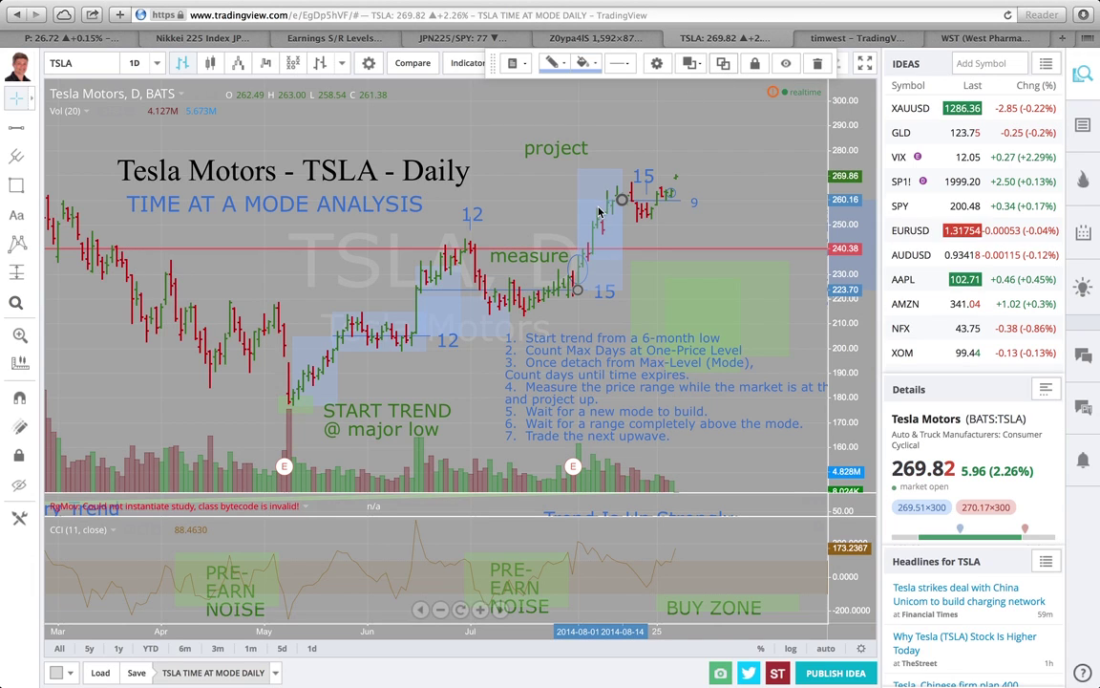
pyautogui.click(608, 176)
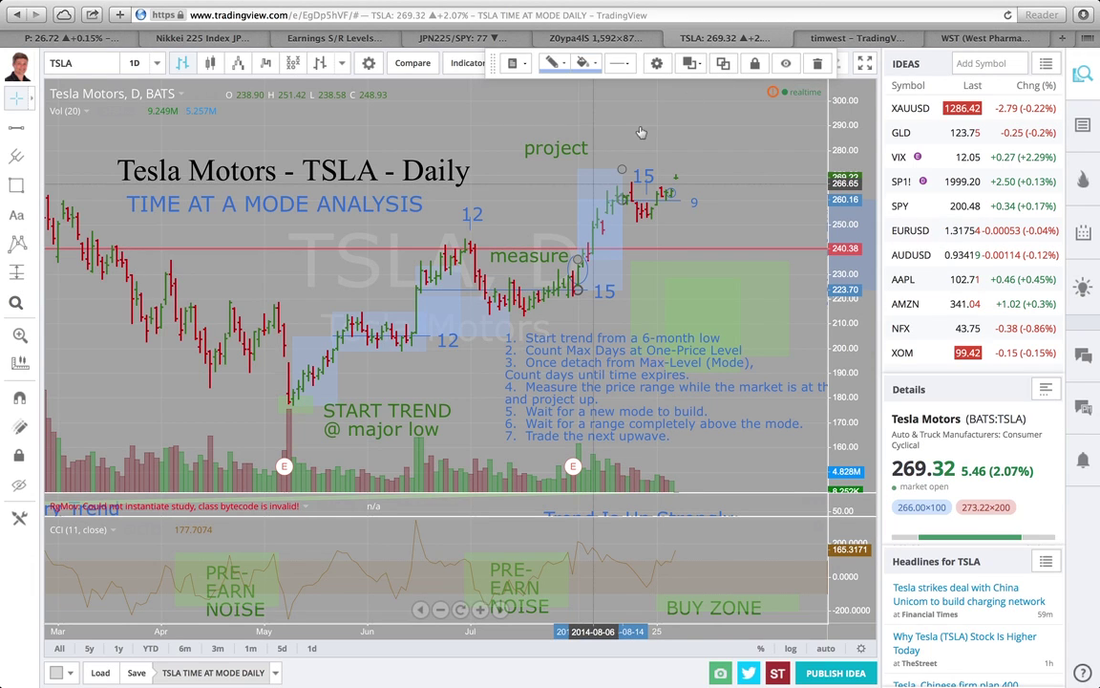
pyautogui.moveTo(646, 130); pyautogui.dragTo(645, 126)
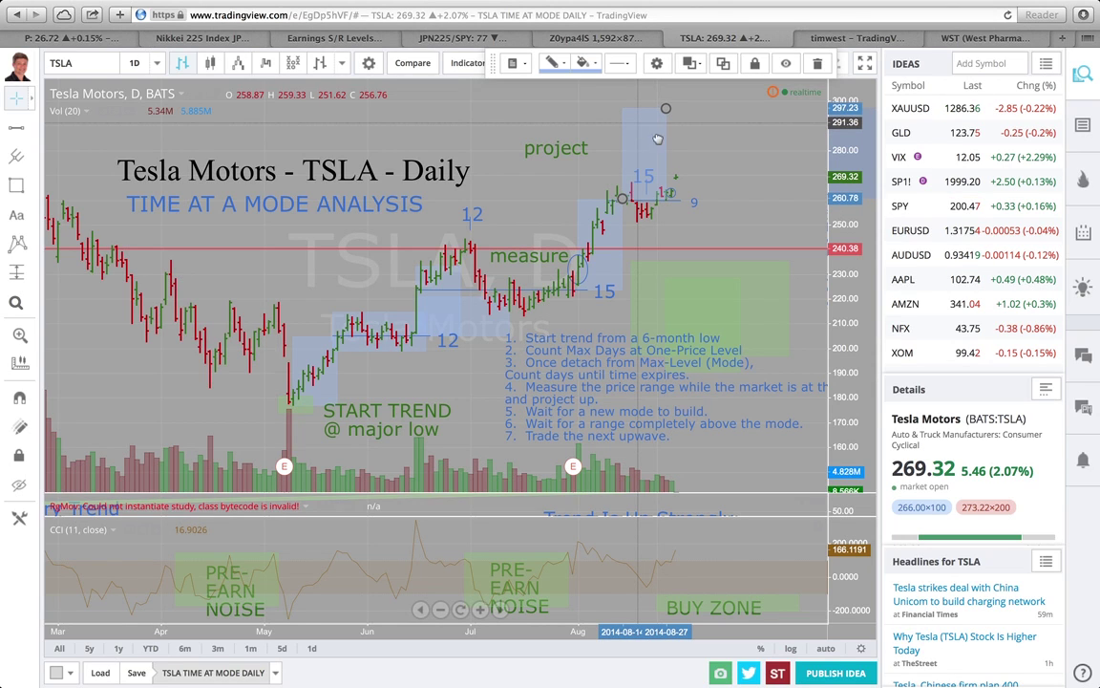
pyautogui.click(739, 150)
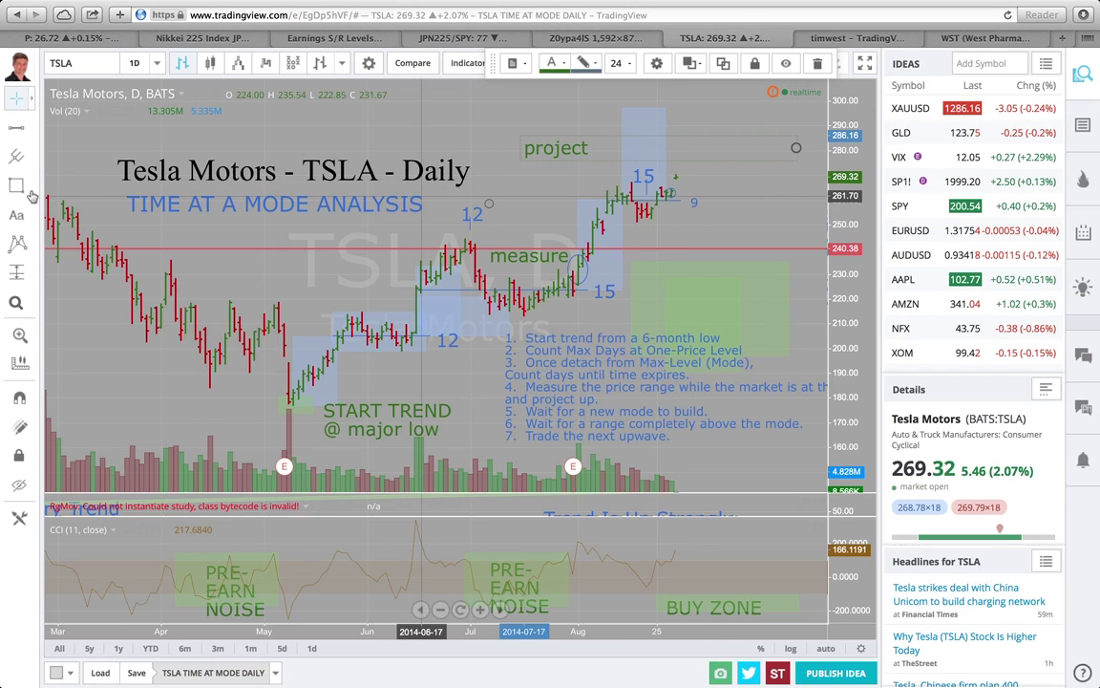
# Measure a date range from 2014-08-11 to 2014-08-22, reading 9 bars, 11 d
pyautogui.click(32, 272)
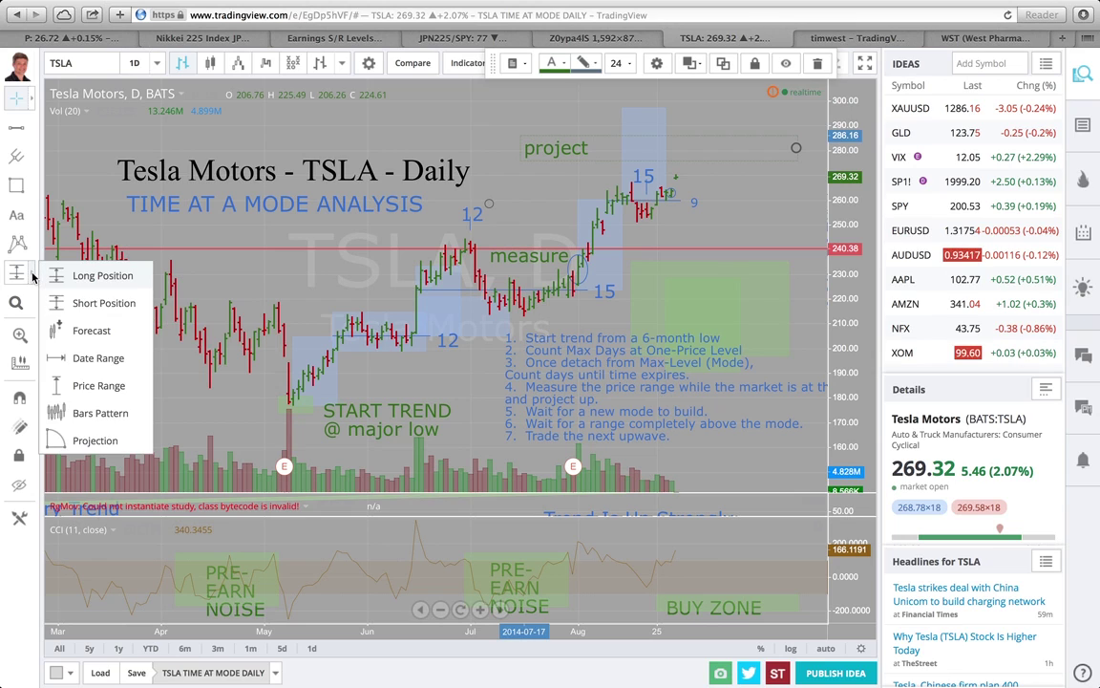
pyautogui.click(59, 358)
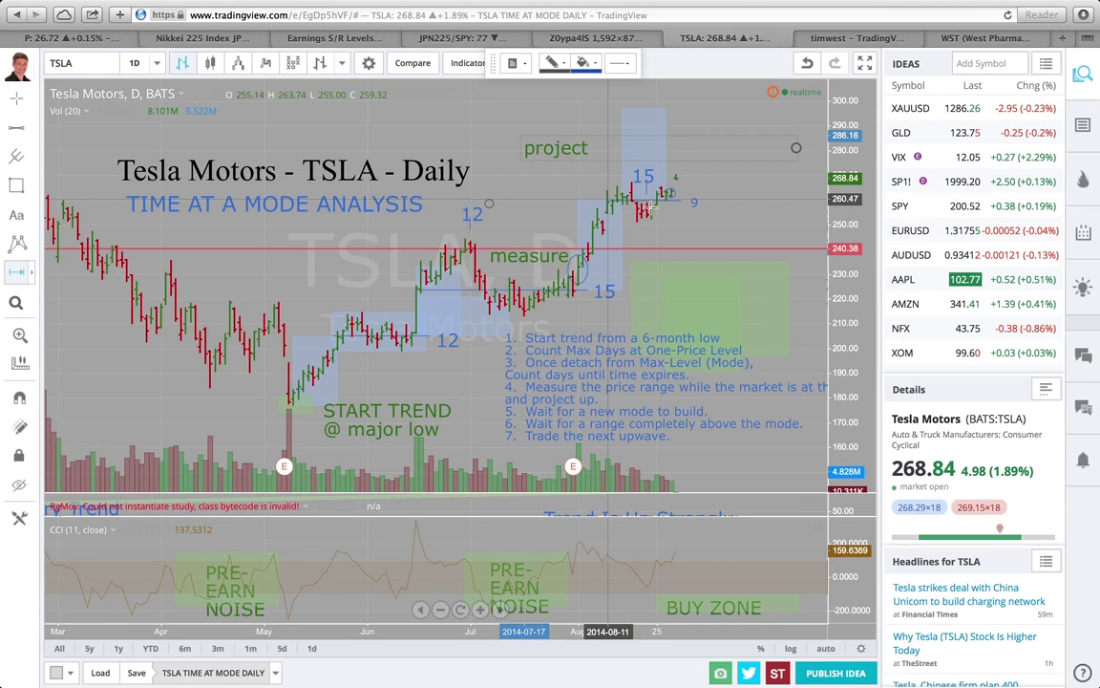
pyautogui.click(607, 200)
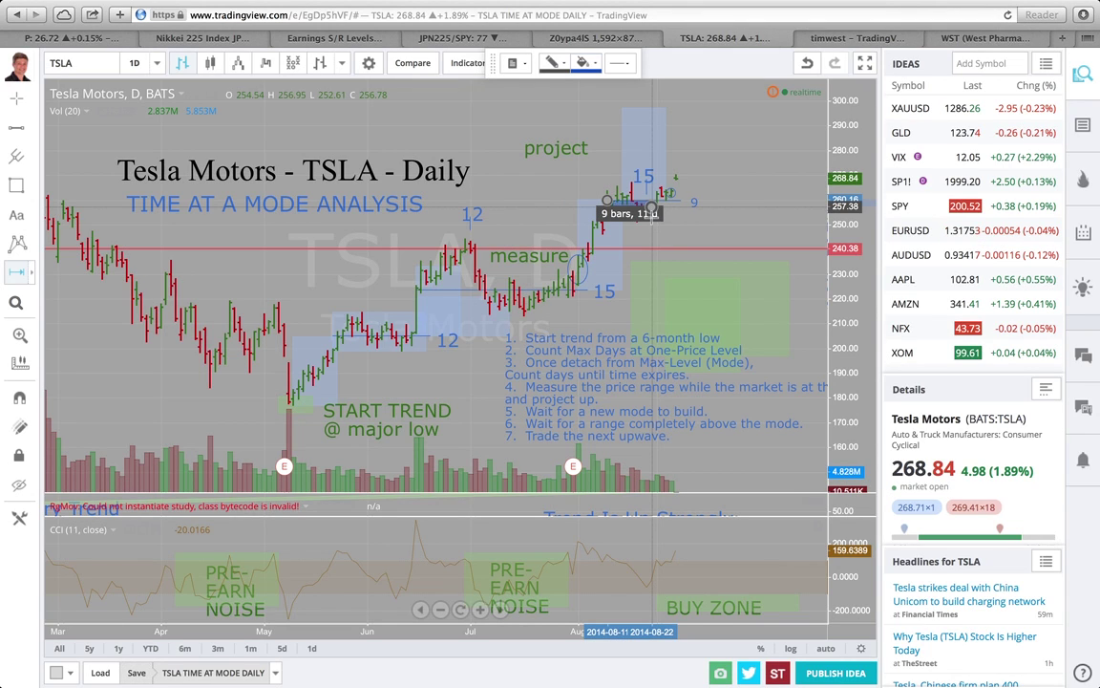
pyautogui.click(652, 219)
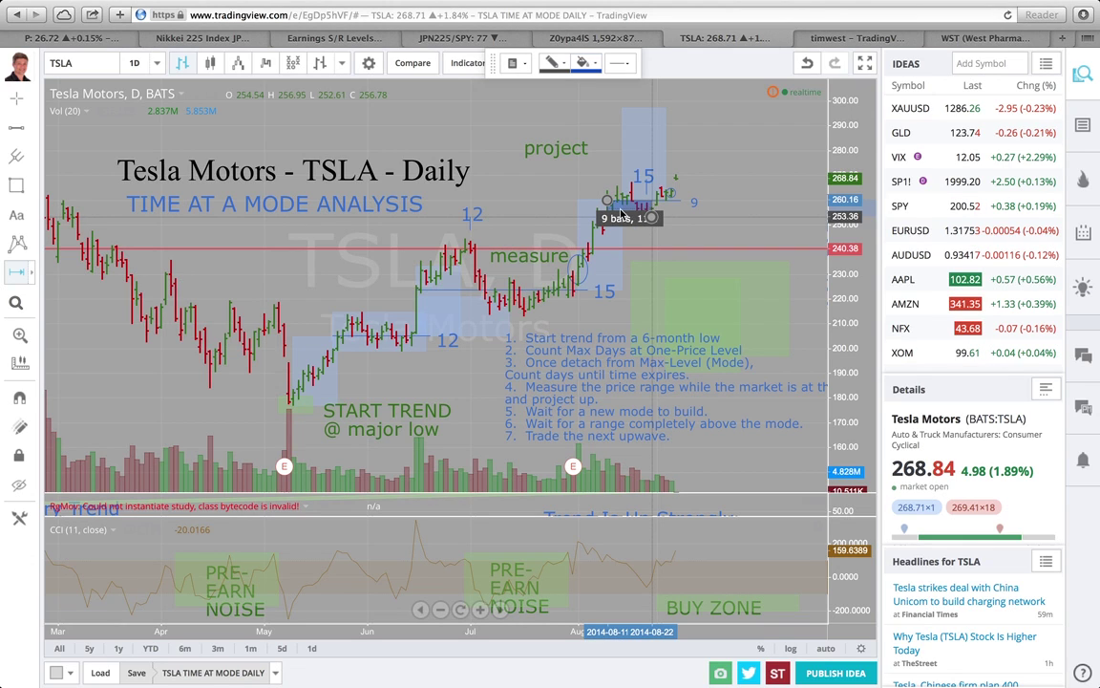
# Move the 12 label to the right, beside 'measure'
pyautogui.click(616, 206)
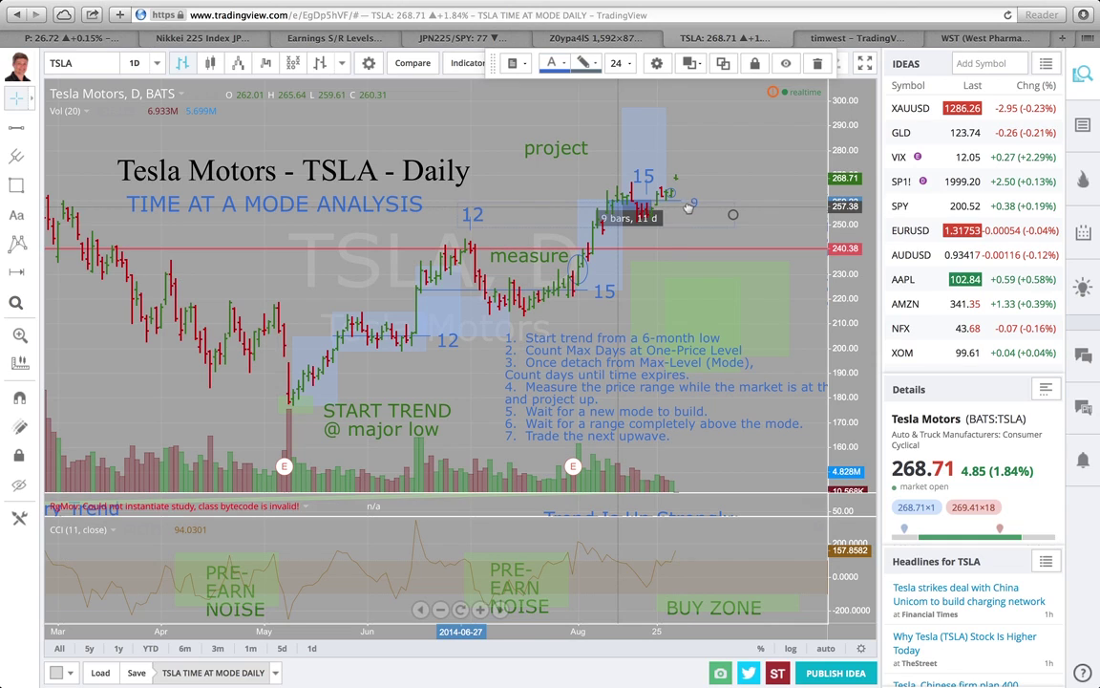
pyautogui.moveTo(669, 210)
pyautogui.mouseDown()
pyautogui.moveTo(684, 208)
pyautogui.moveTo(638, 225)
pyautogui.moveTo(635, 212)
pyautogui.mouseUp()
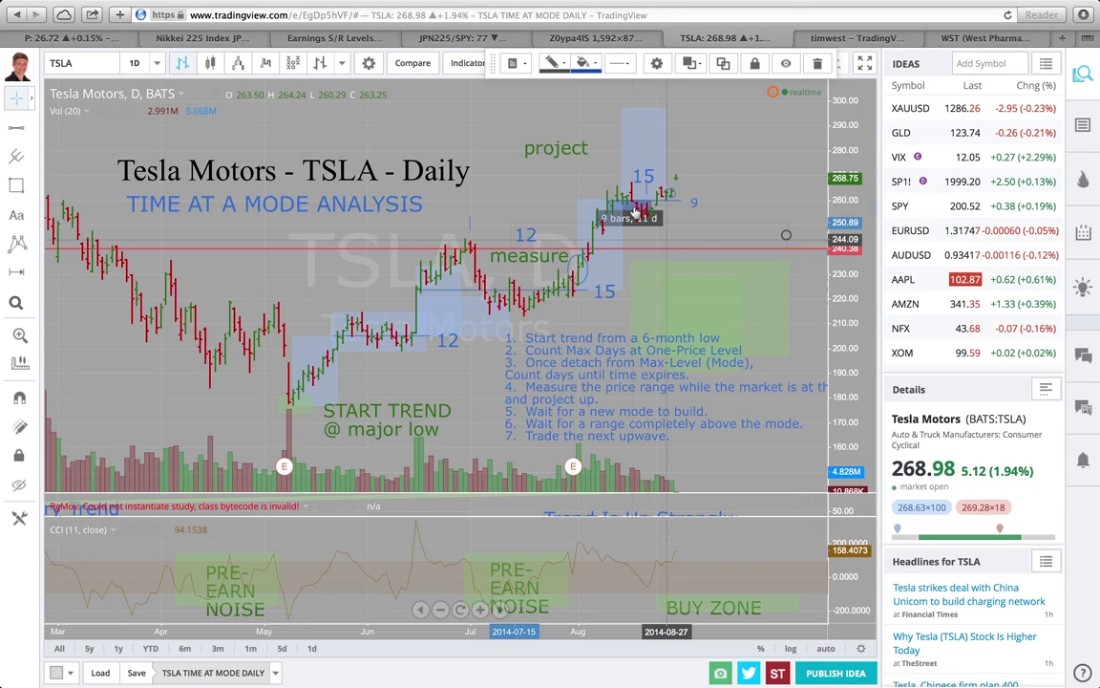
pyautogui.click(635, 210)
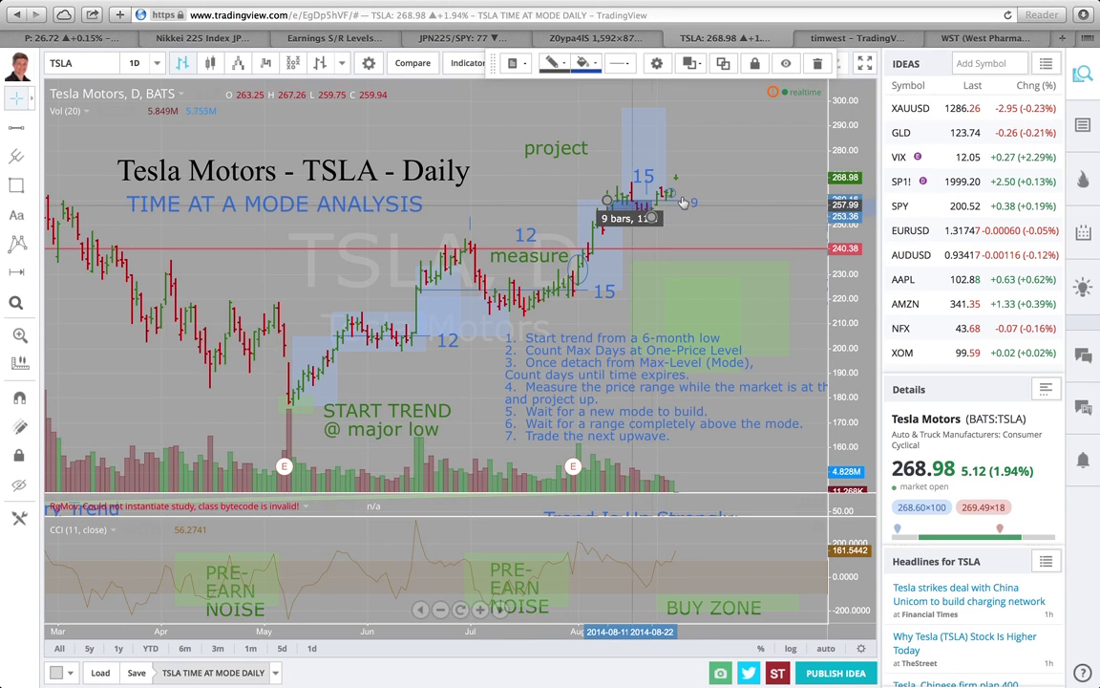
# Move the 9-bar date range up to the projected box's top, ending at 2014-08-28
pyautogui.moveTo(683, 202); pyautogui.dragTo(694, 135)
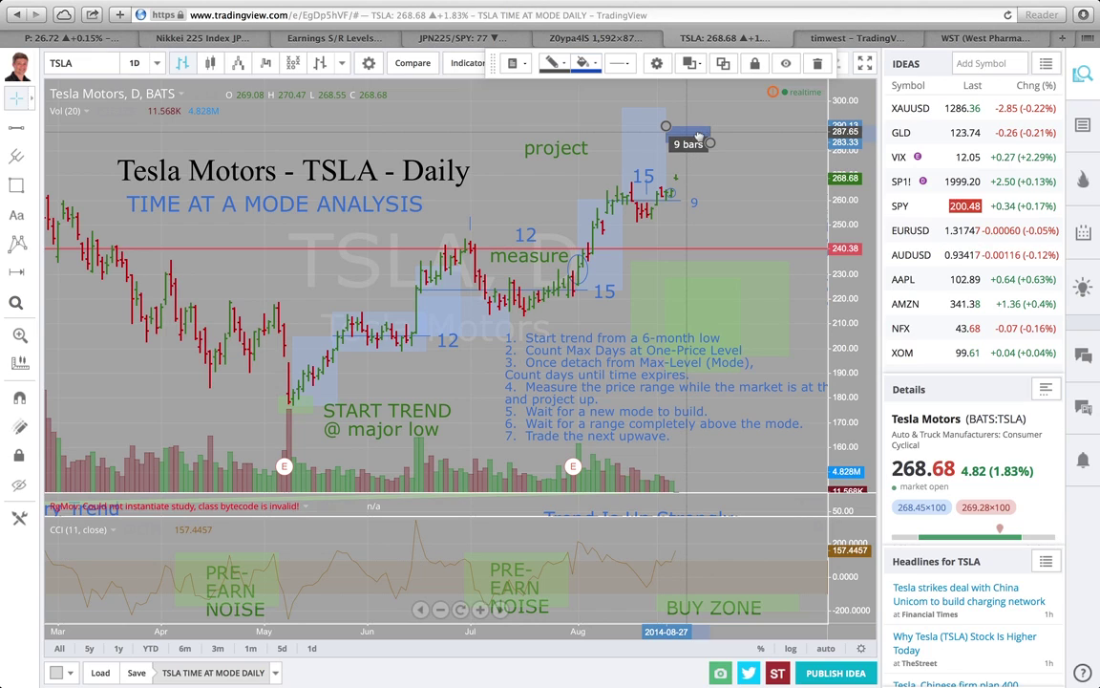
pyautogui.moveTo(700, 137); pyautogui.dragTo(683, 136)
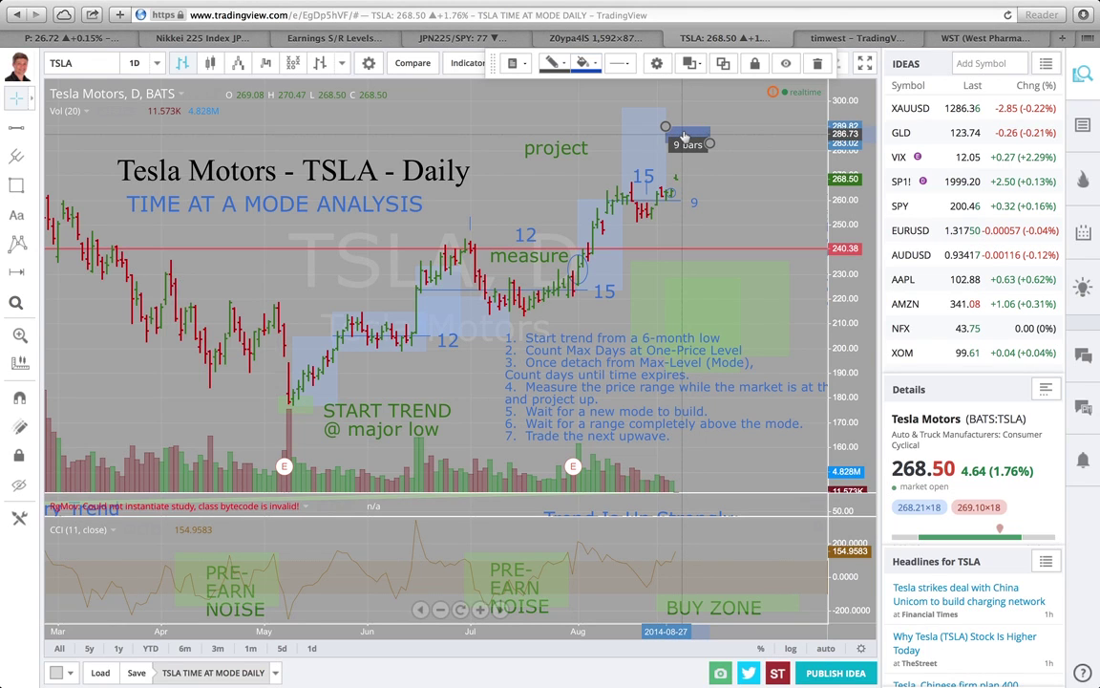
pyautogui.moveTo(691, 136); pyautogui.dragTo(692, 136)
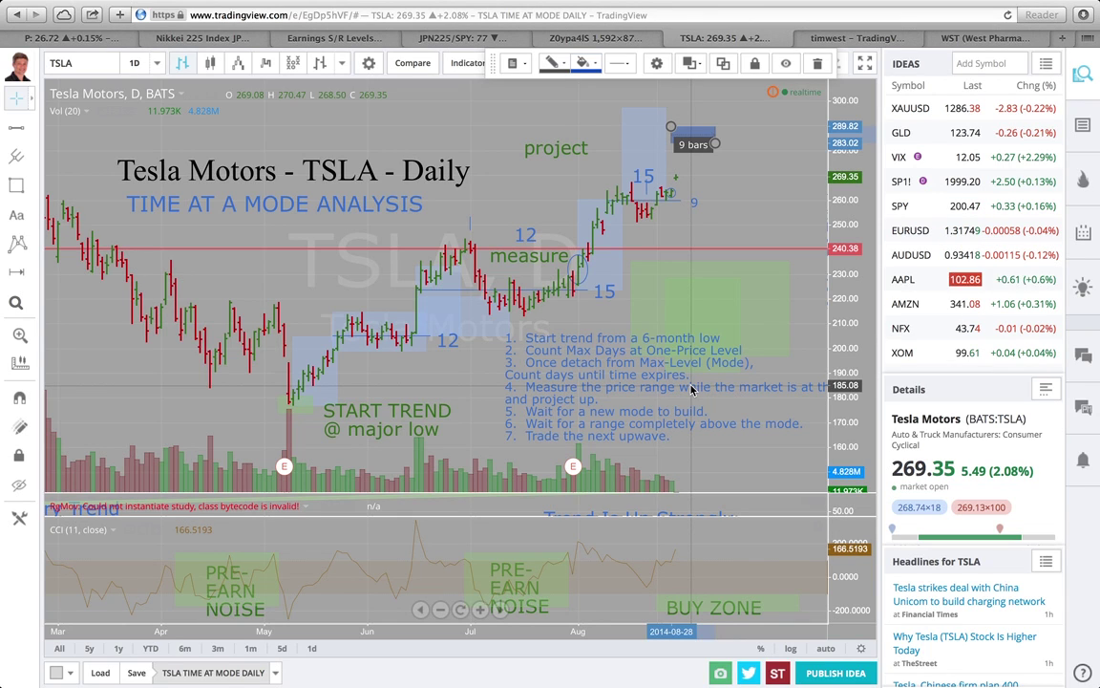
# Go to the TradingView home page through the avatar menu
pyautogui.click(29, 74)
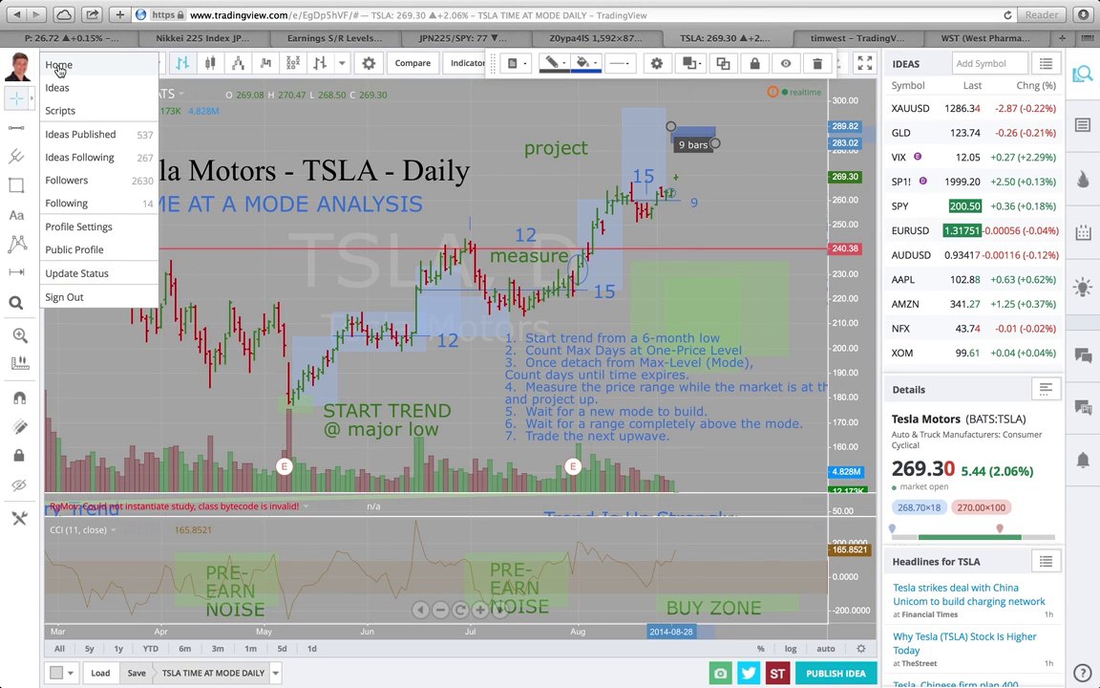
pyautogui.click(58, 66)
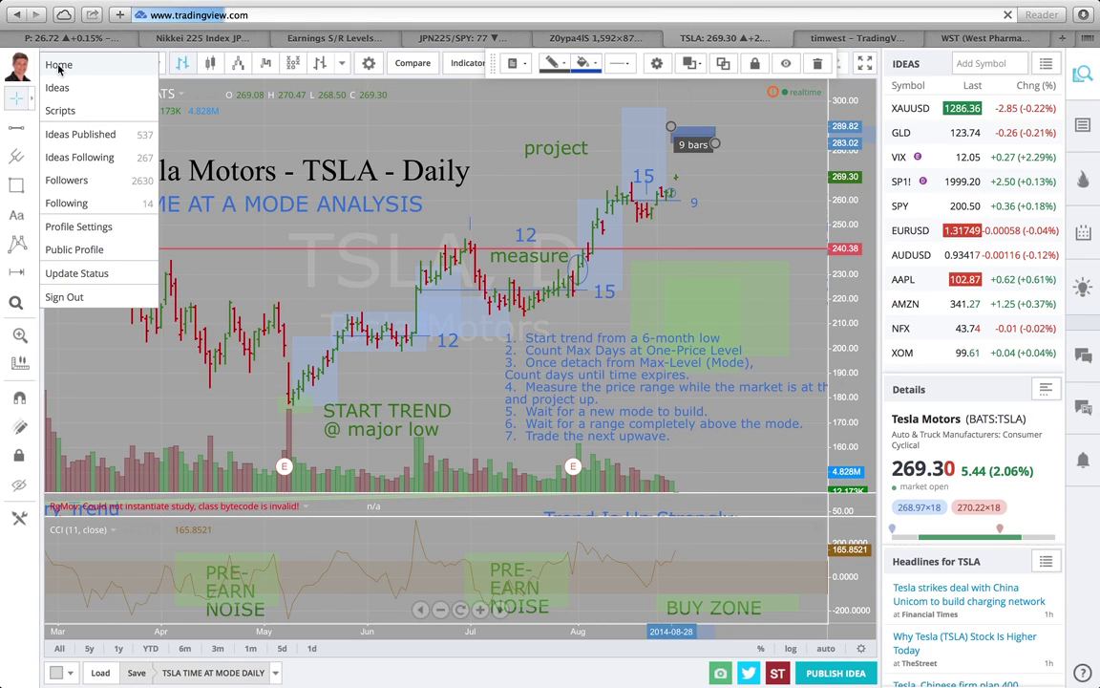